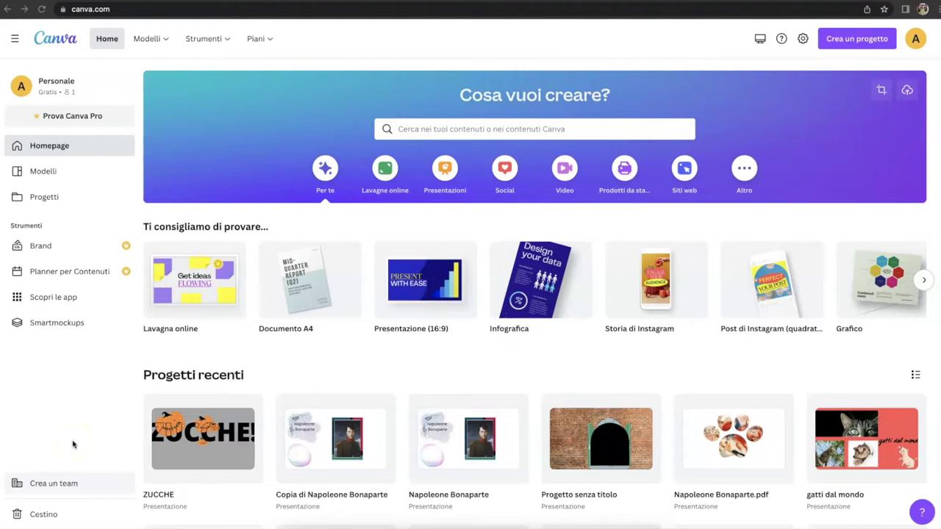
Step: Open the recent ZUCCHE presentation and collapse the templates list beside the page
click(208, 458)
click(208, 455)
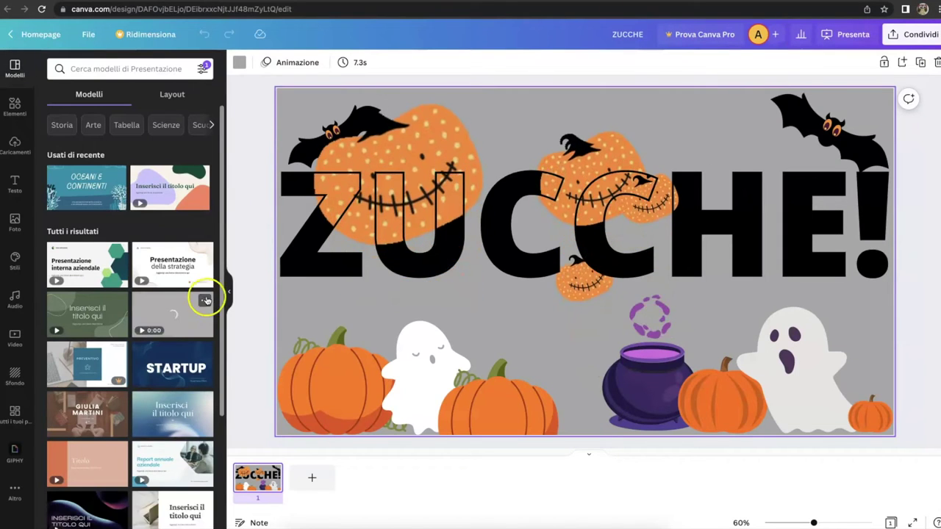
click(228, 291)
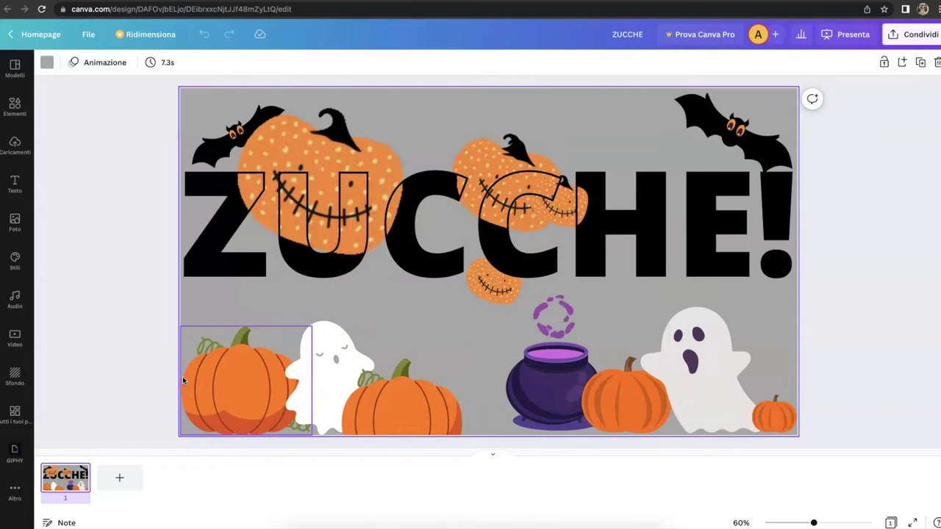
click(471, 283)
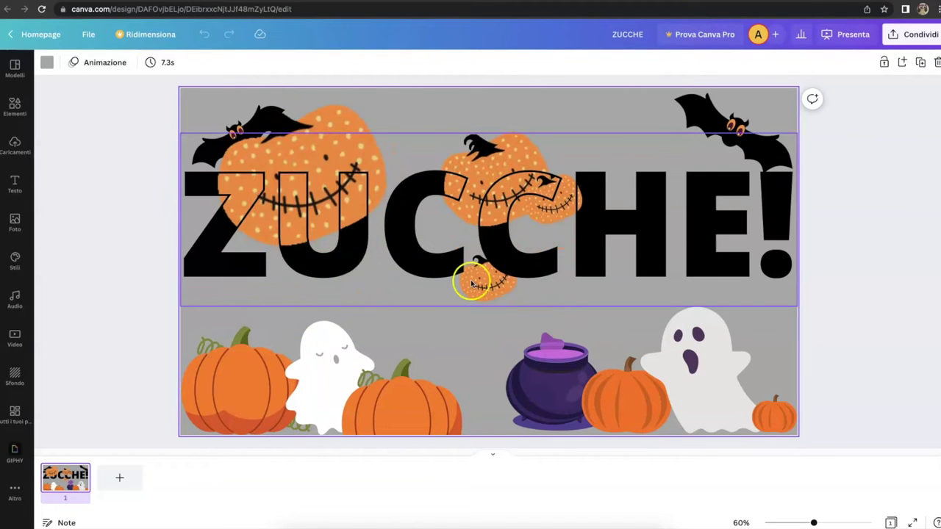
click(466, 397)
click(349, 250)
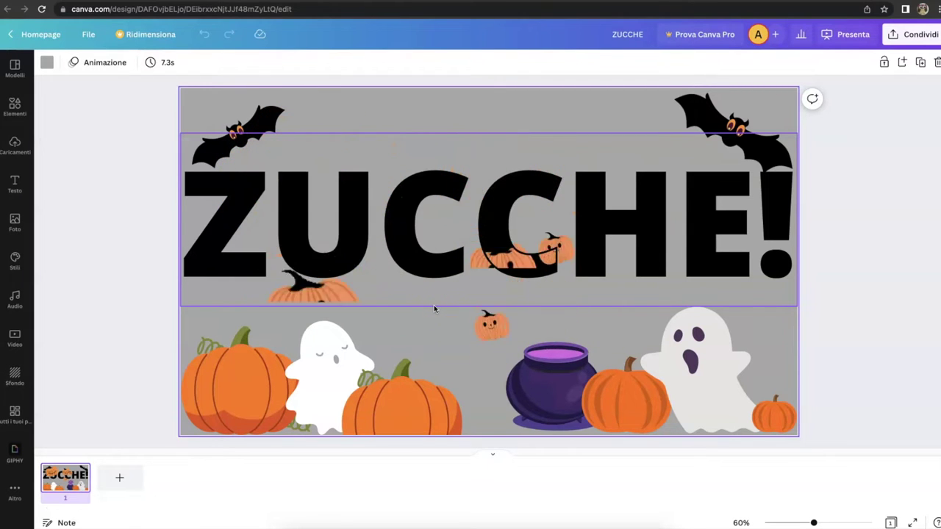
click(196, 305)
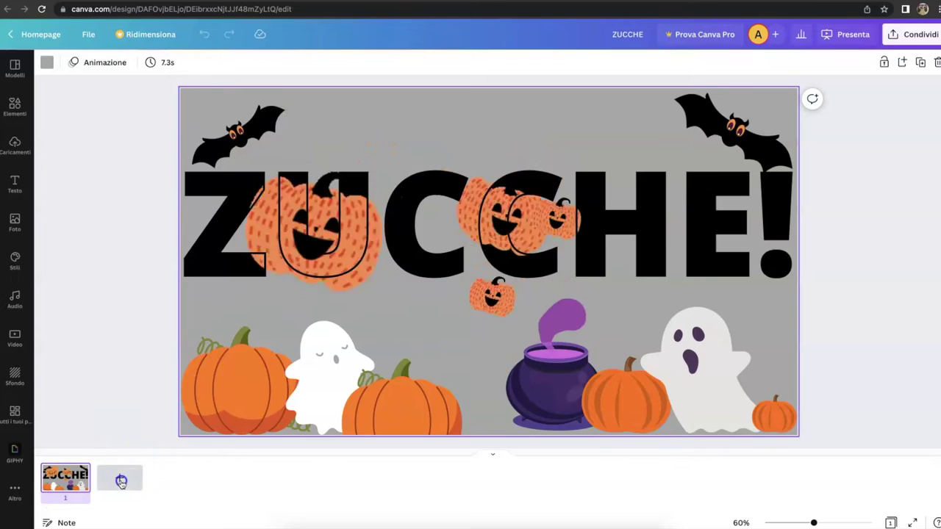
Step: Add a second page to the presentation and search the elements for "luna"
click(121, 481)
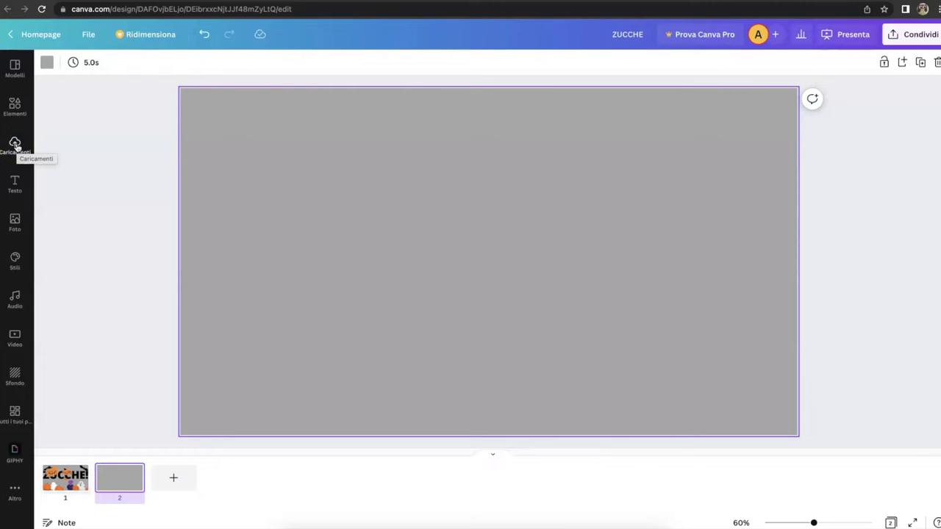
click(15, 101)
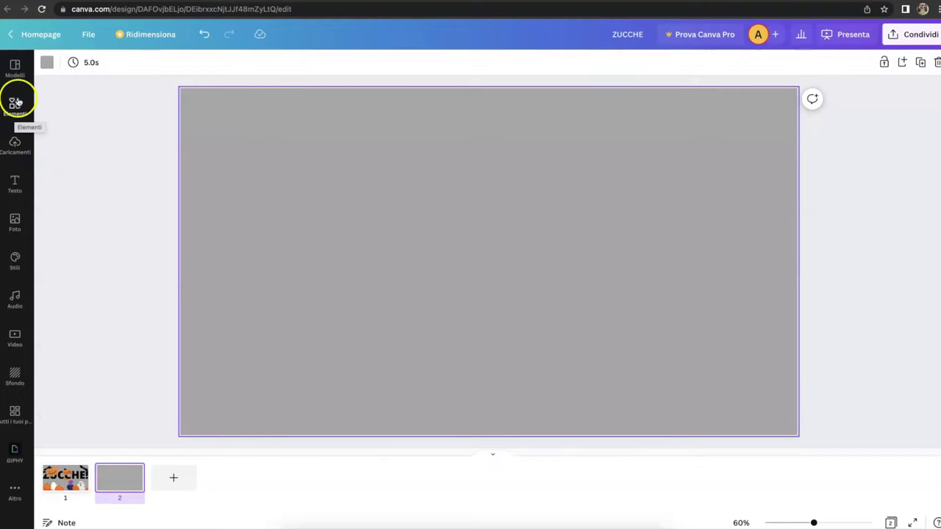
click(86, 68)
text(luna)
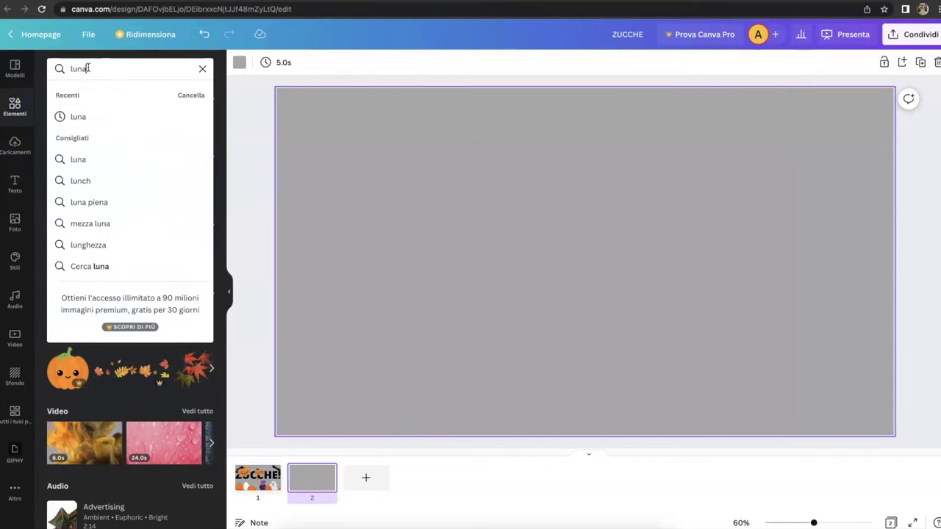
click(83, 274)
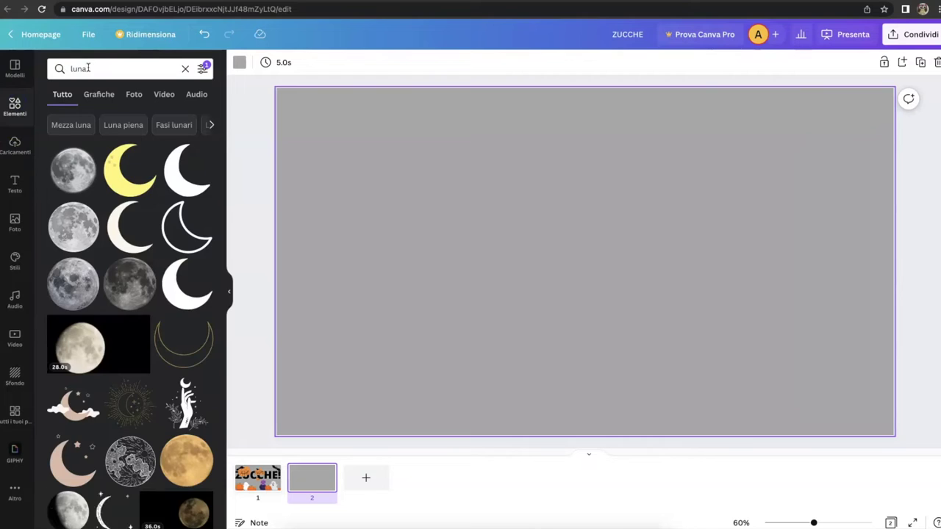
Step: Insert the light grey full-moon graphic and enlarge it around the page centre to fill most of the page height
click(73, 224)
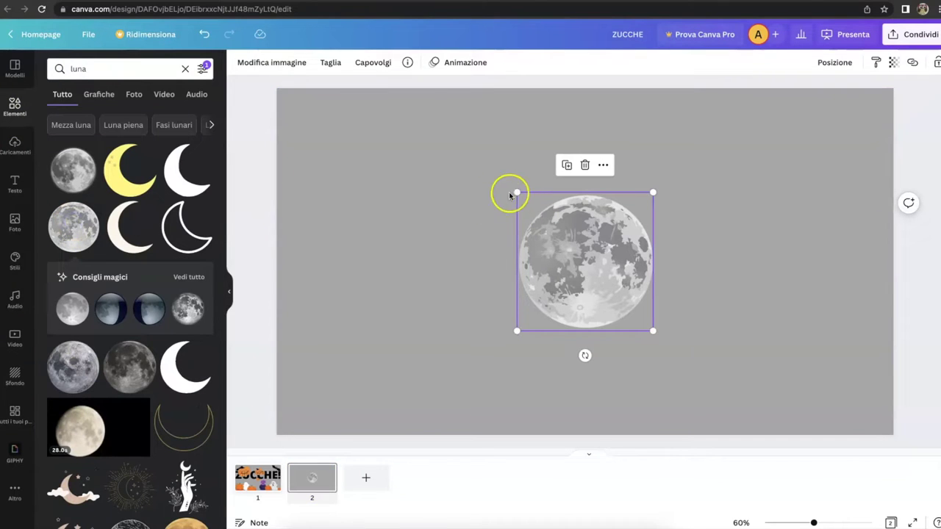
drag(516, 192, 437, 113)
drag(652, 331, 738, 403)
click(341, 130)
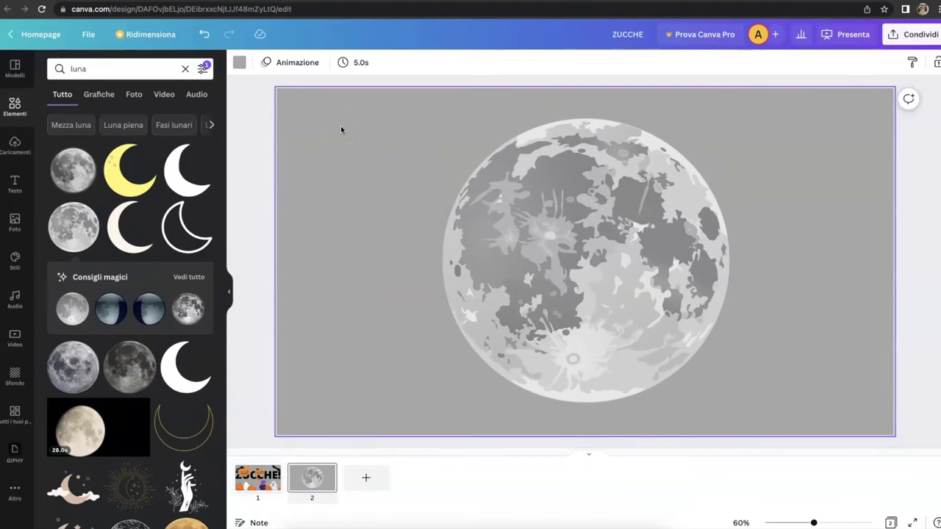
Step: Search the backgrounds for "cielo stellato" and apply the first starry sky image behind the moon
click(15, 376)
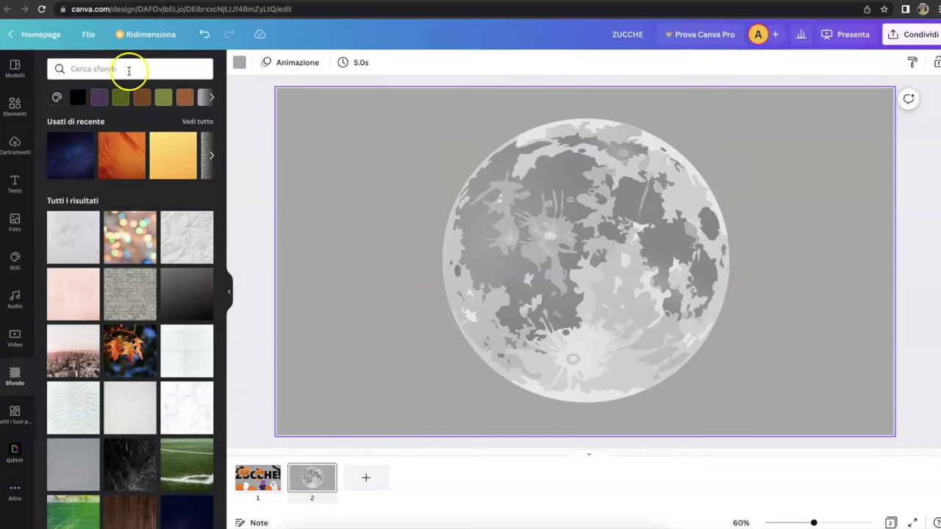
click(129, 70)
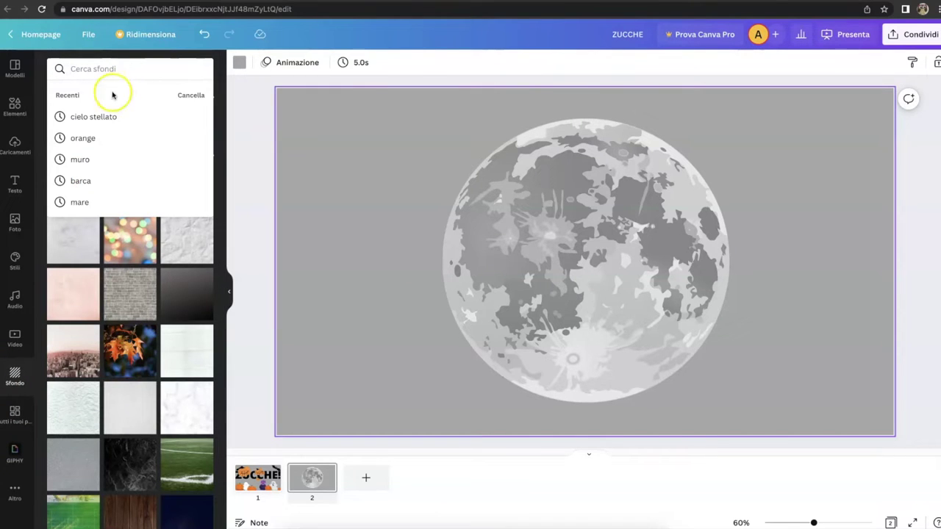
click(93, 116)
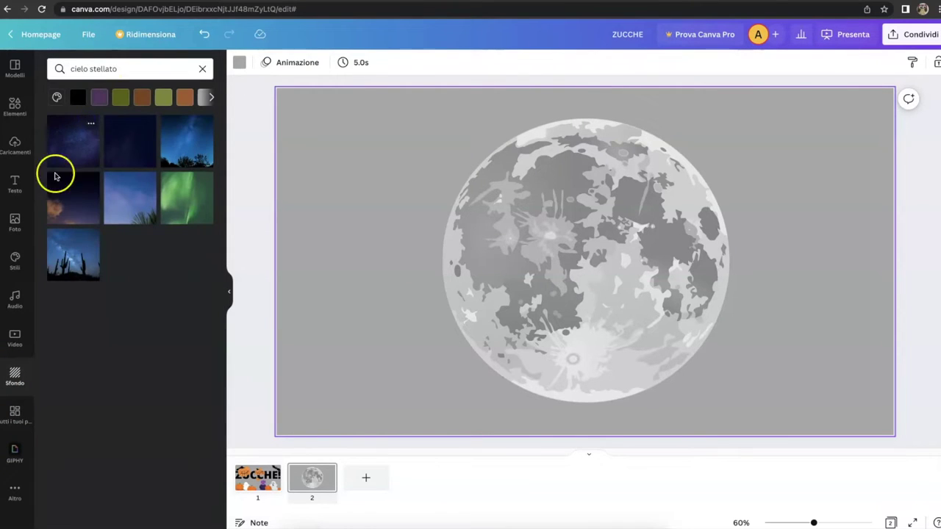
click(75, 150)
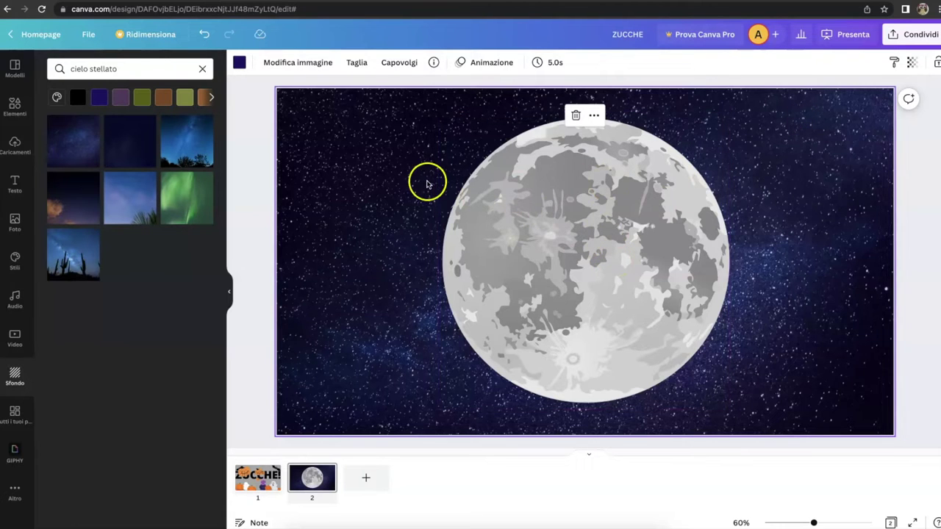
click(574, 296)
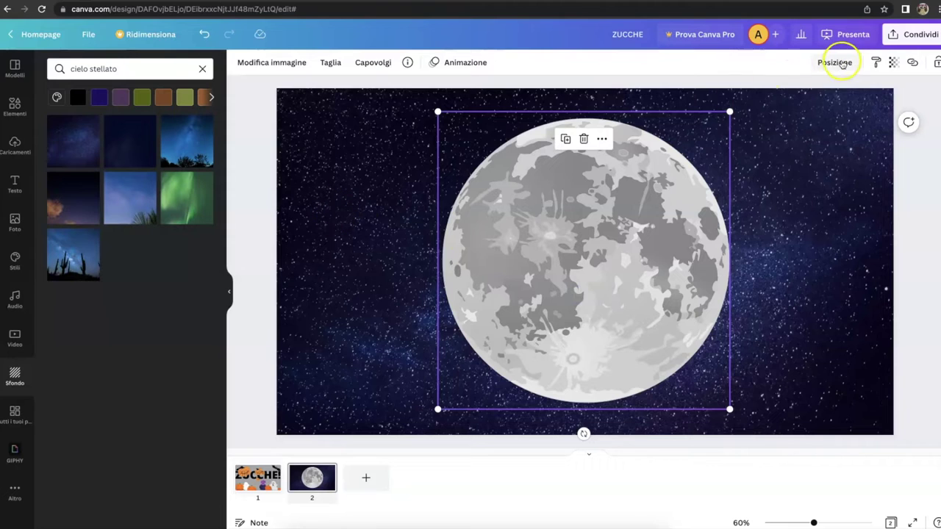
click(812, 203)
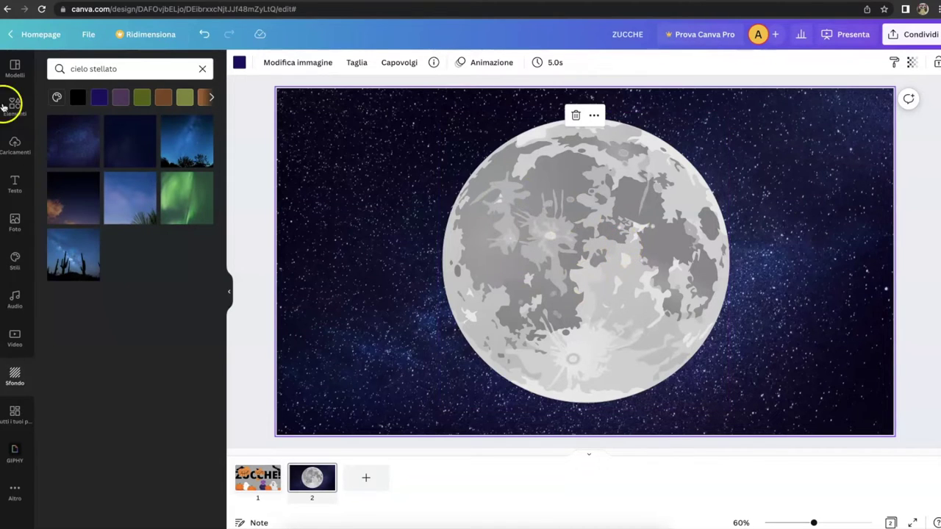
Step: Add a heading reading "luna" and enlarge it to font size 275 so it spans the moon's width
click(14, 182)
click(94, 155)
text(luna)
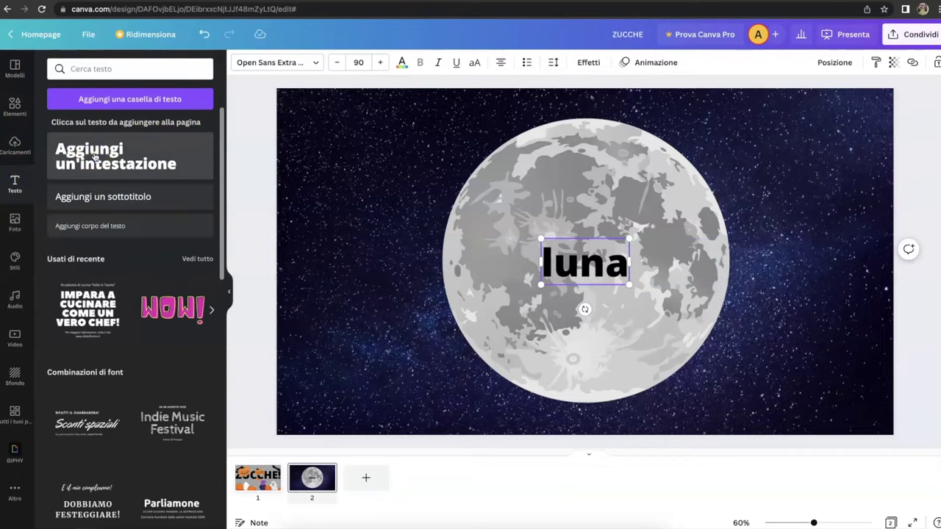
drag(540, 239, 454, 194)
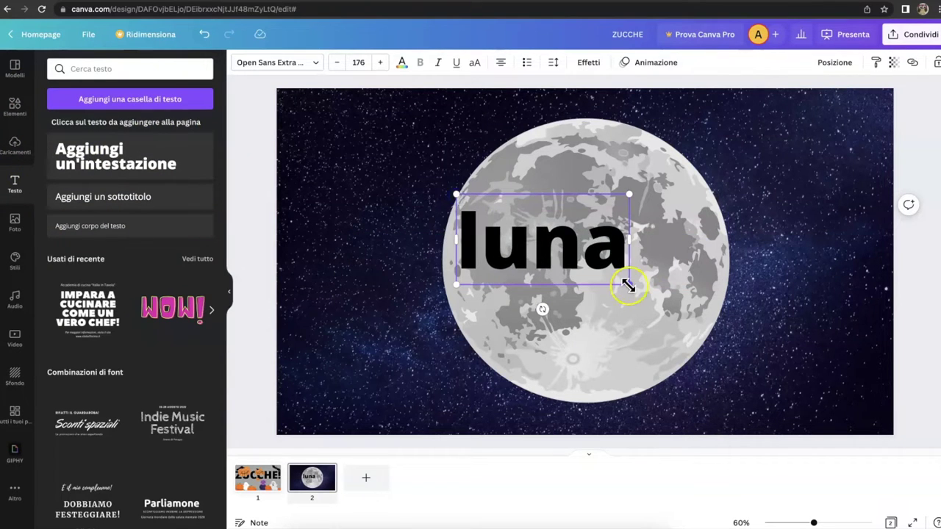
drag(628, 284, 719, 345)
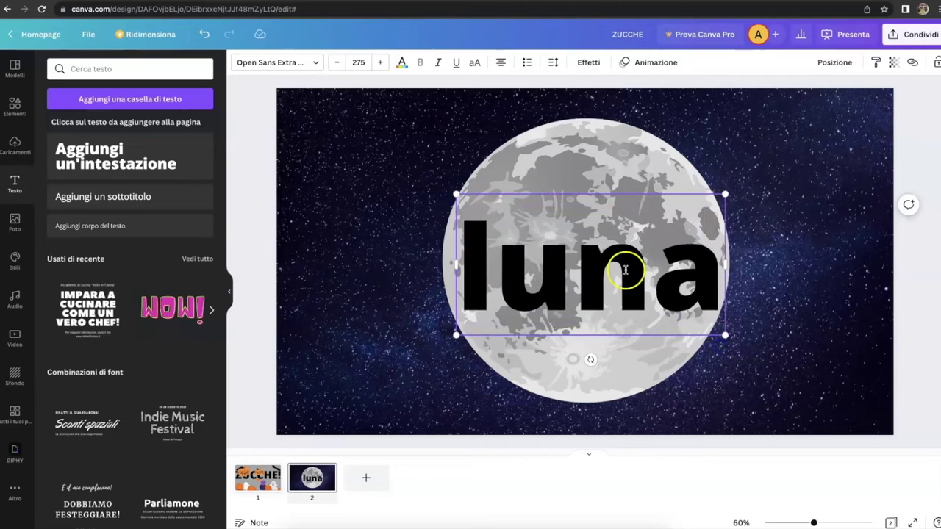
Step: Move the "luna" heading slightly up so it sits centred horizontally on the moon
click(624, 264)
click(563, 197)
drag(563, 197, 564, 174)
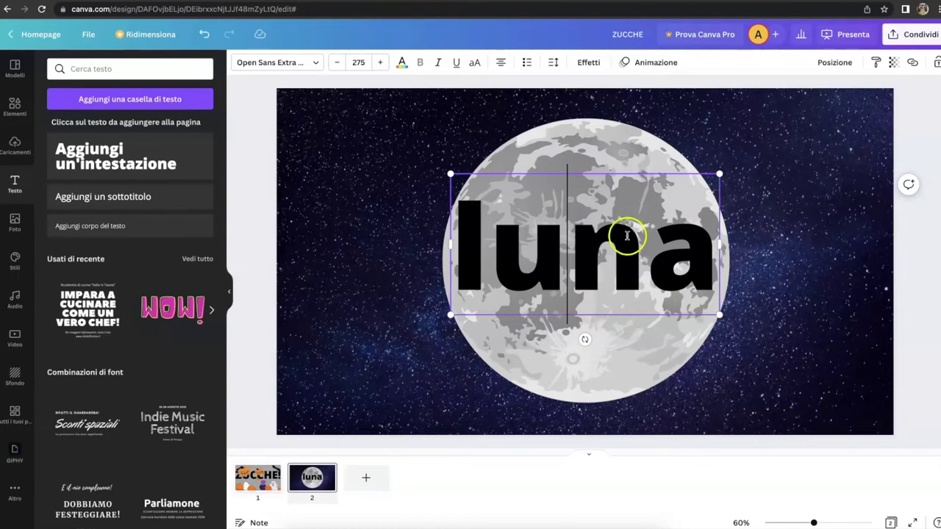
Step: Duplicate the "luna" heading and place the copy directly below the original
click(655, 204)
click(657, 208)
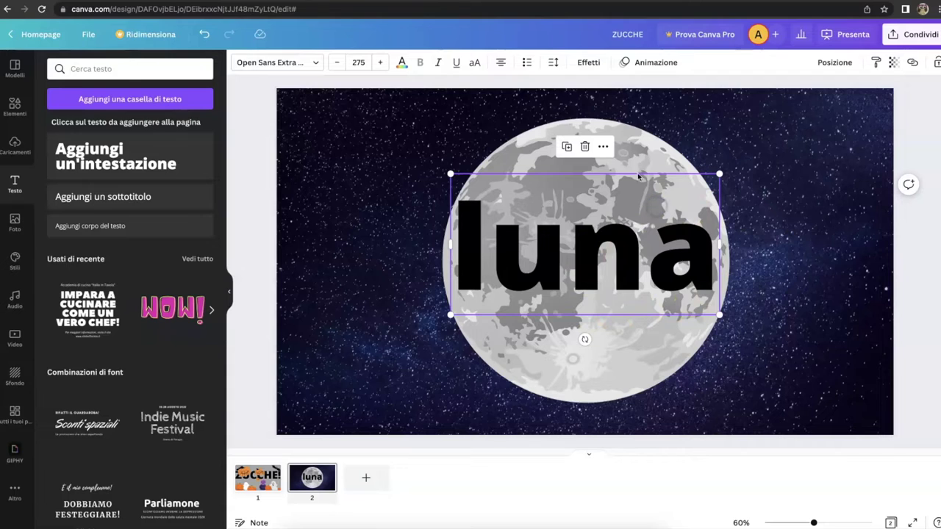
click(567, 148)
drag(598, 250, 591, 338)
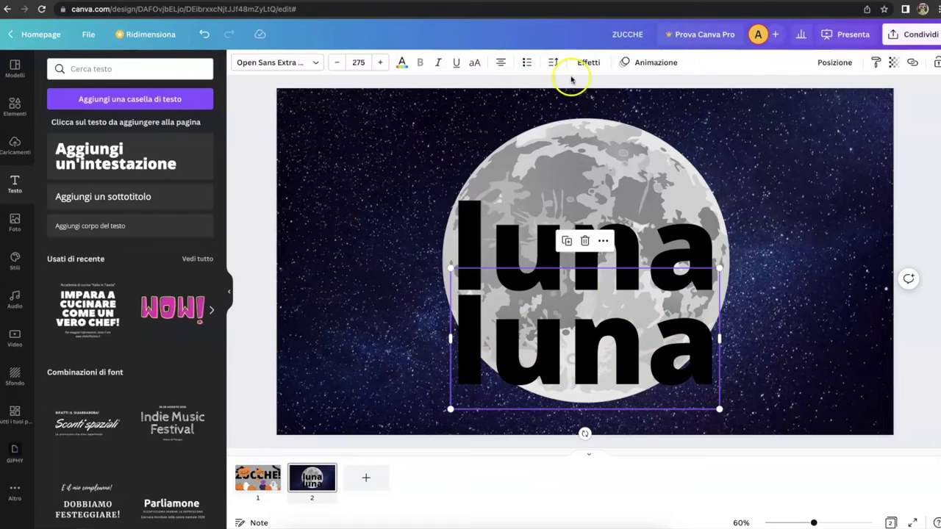
Step: Apply the Svuotamento text effect to the lower "luna" copy with a thickness of 38
click(231, 292)
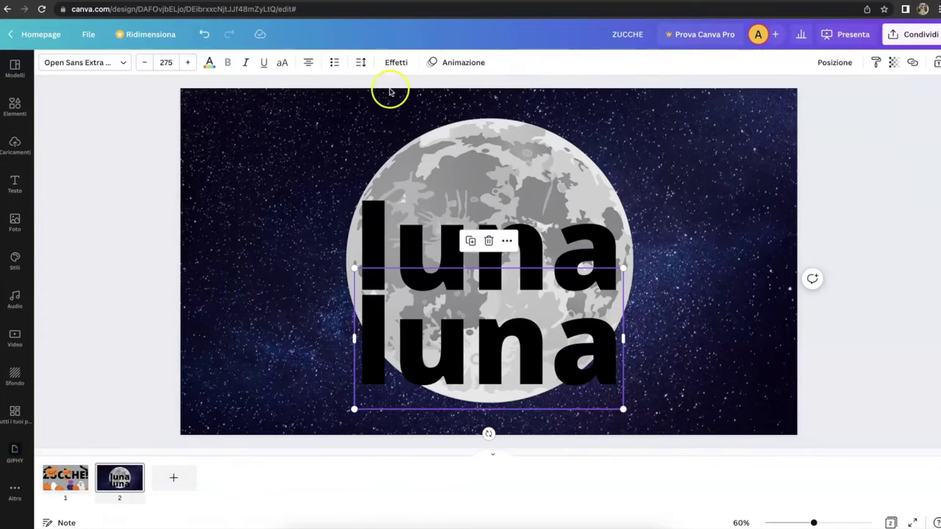
click(396, 62)
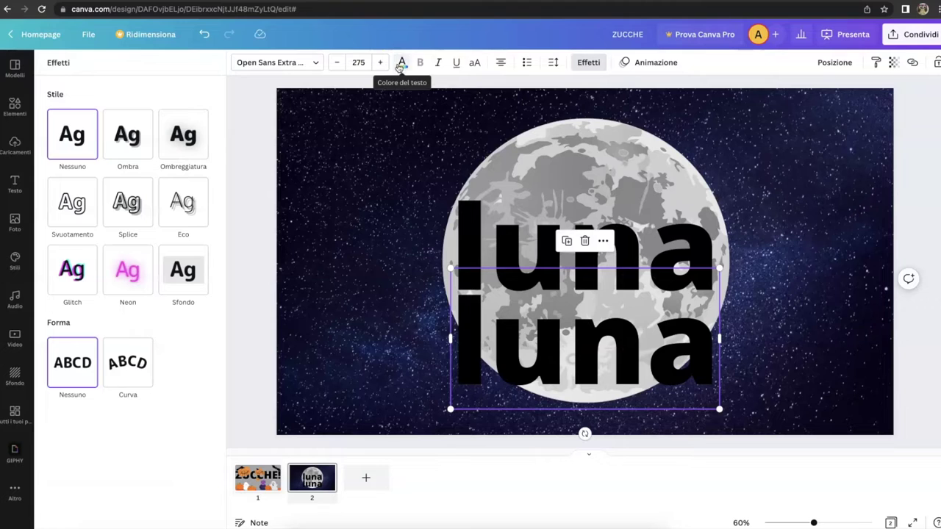
click(76, 206)
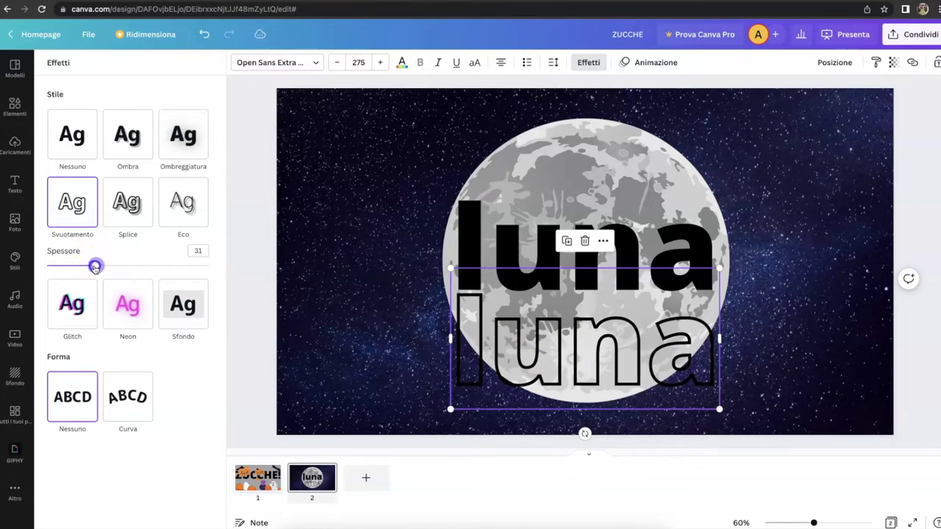
drag(82, 266, 114, 266)
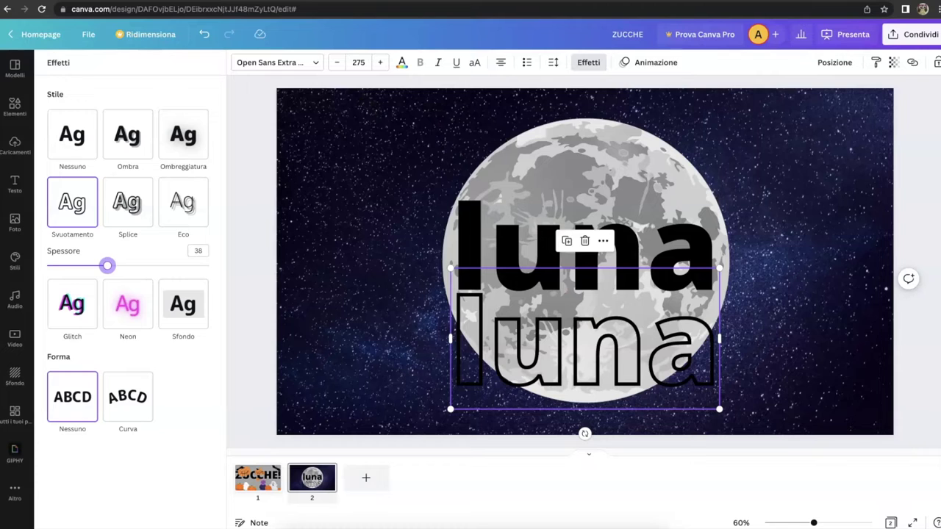
Step: Clear the element search and insert the recently used animated purple bat over the moon
click(27, 107)
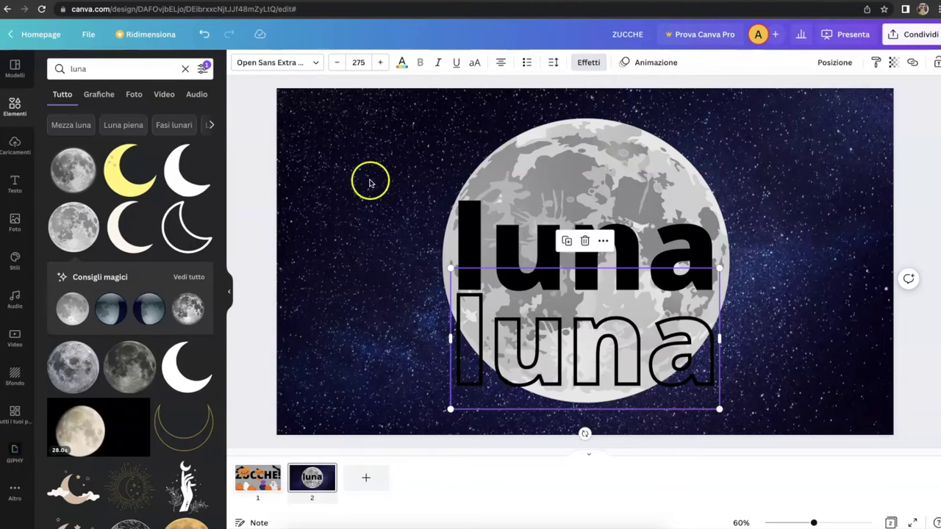
click(183, 70)
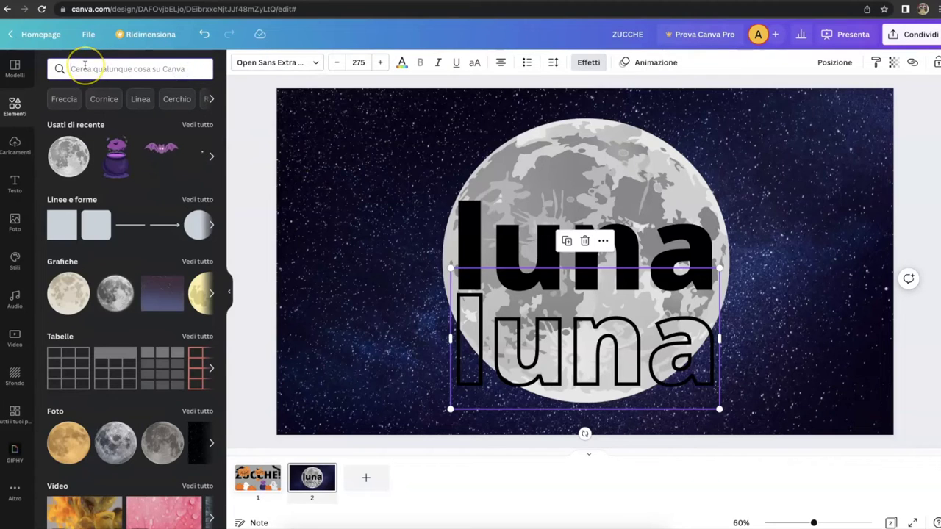
click(163, 159)
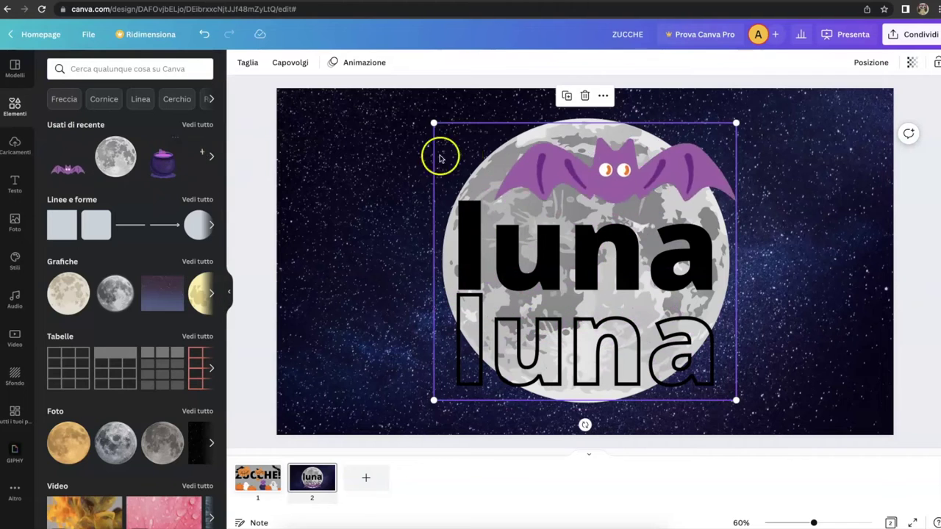
drag(637, 217, 634, 140)
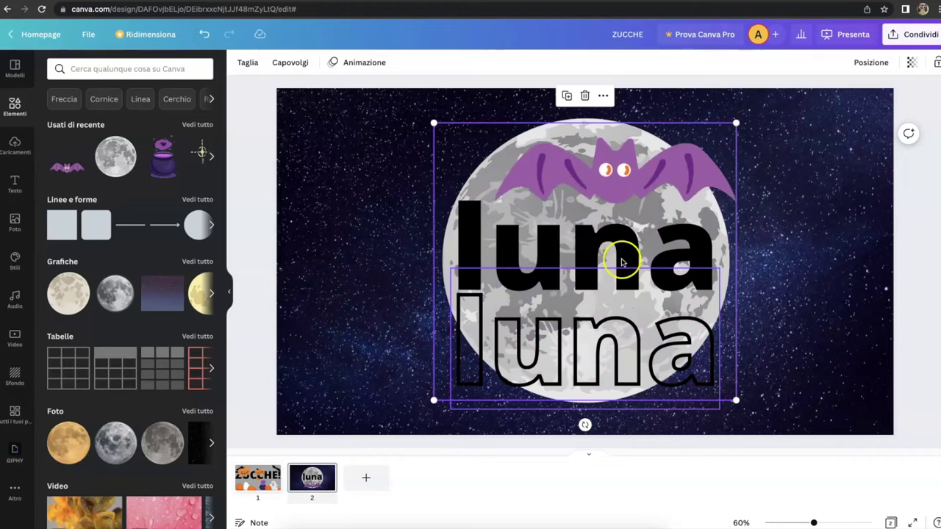
Step: Arrange the bat's layer between the solid "luna" text and its outlined copy, and position the bat over the moon
drag(458, 133, 336, 130)
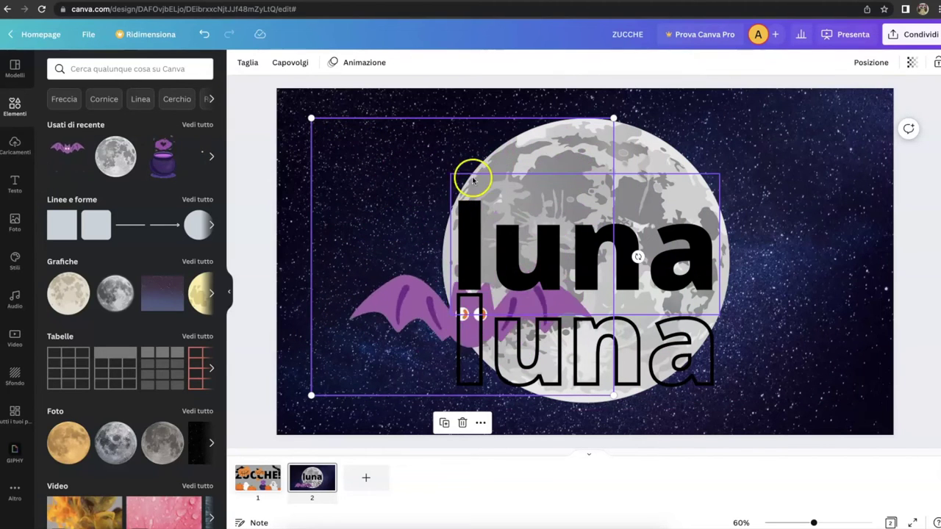
click(872, 63)
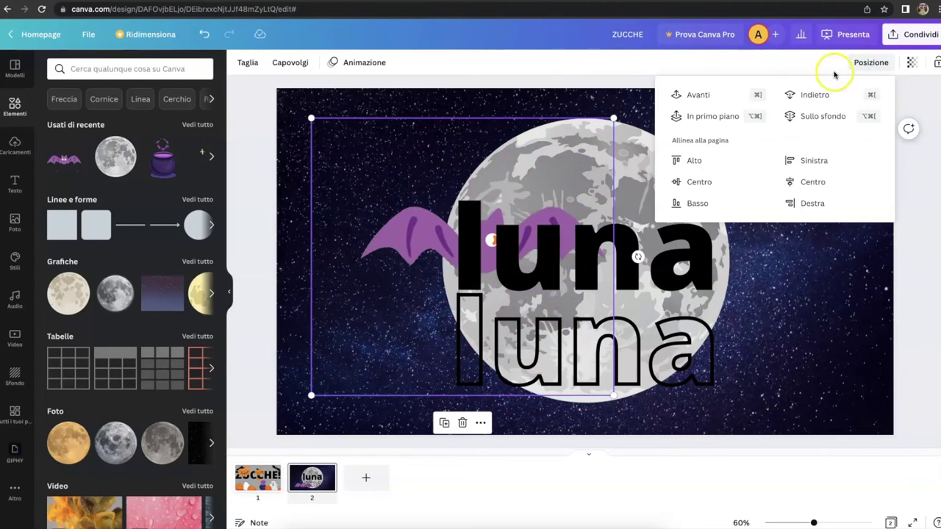
click(691, 94)
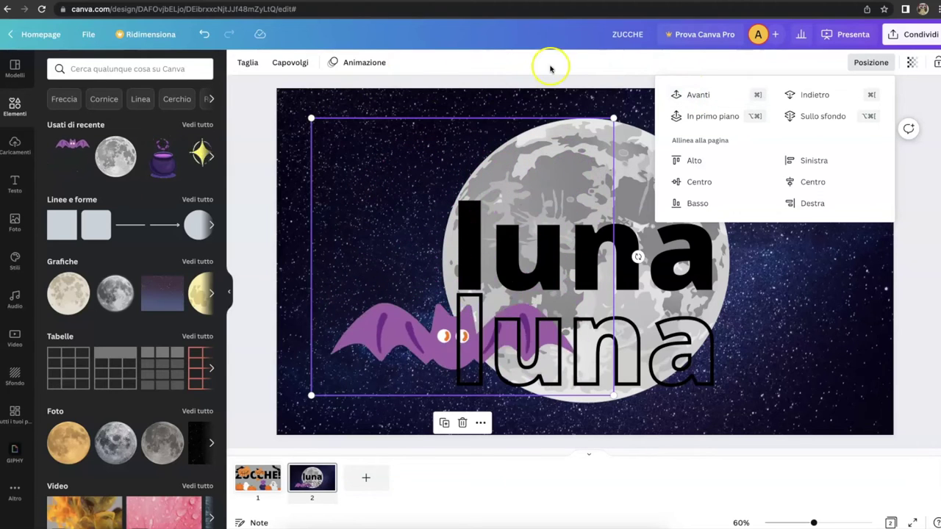
click(637, 89)
drag(343, 162, 460, 158)
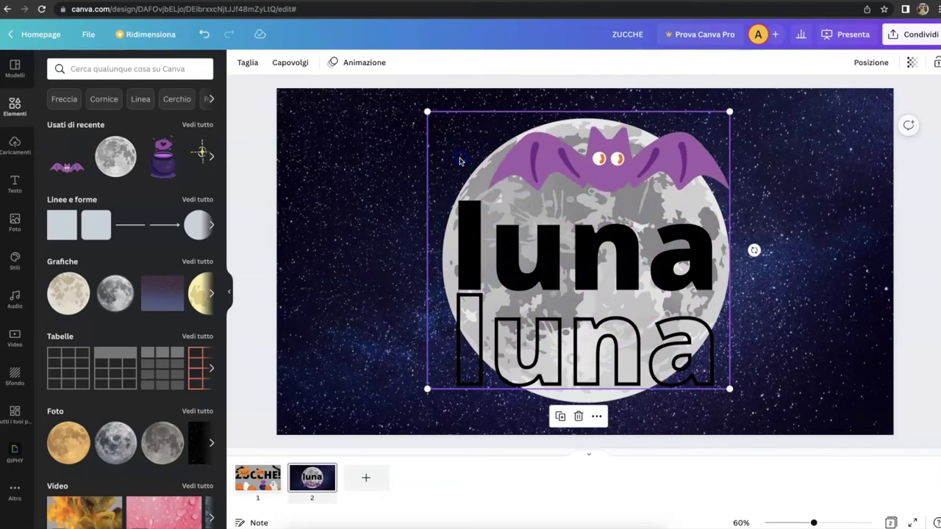
Step: Move the outlined "luna" copy exactly over the solid heading, deselect it and collapse the elements list
click(663, 379)
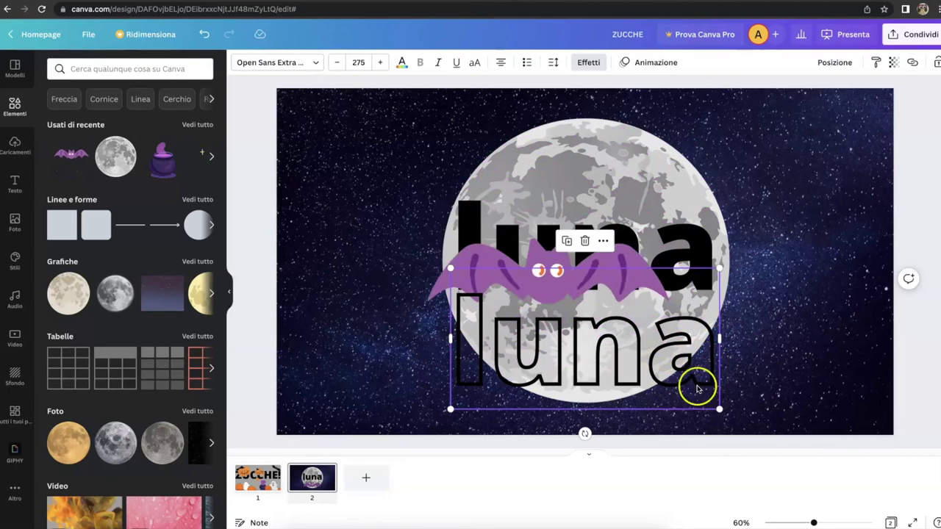
drag(668, 402, 668, 306)
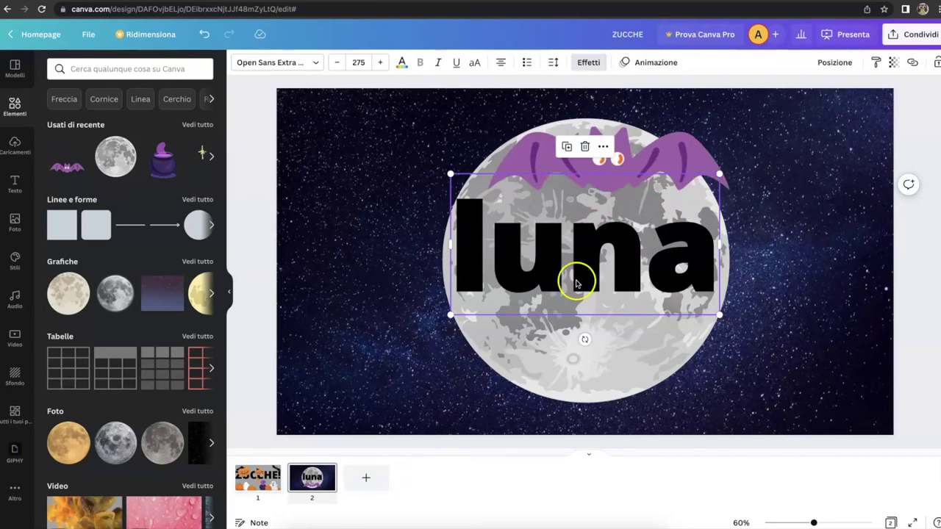
click(361, 225)
click(228, 294)
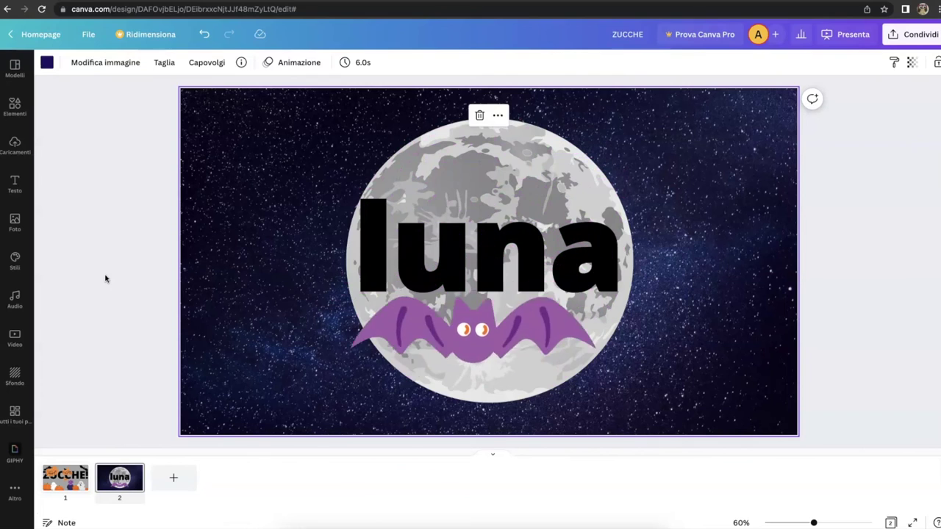
click(687, 206)
click(865, 275)
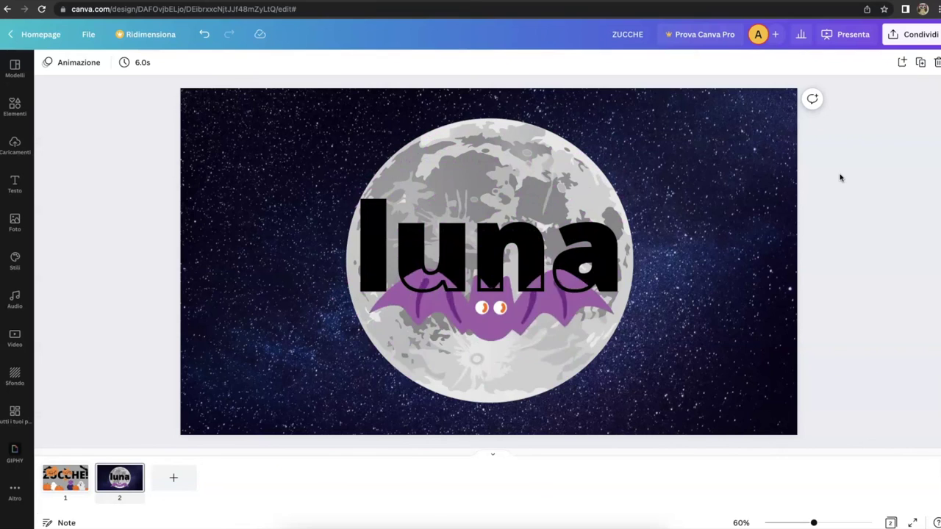
click(718, 86)
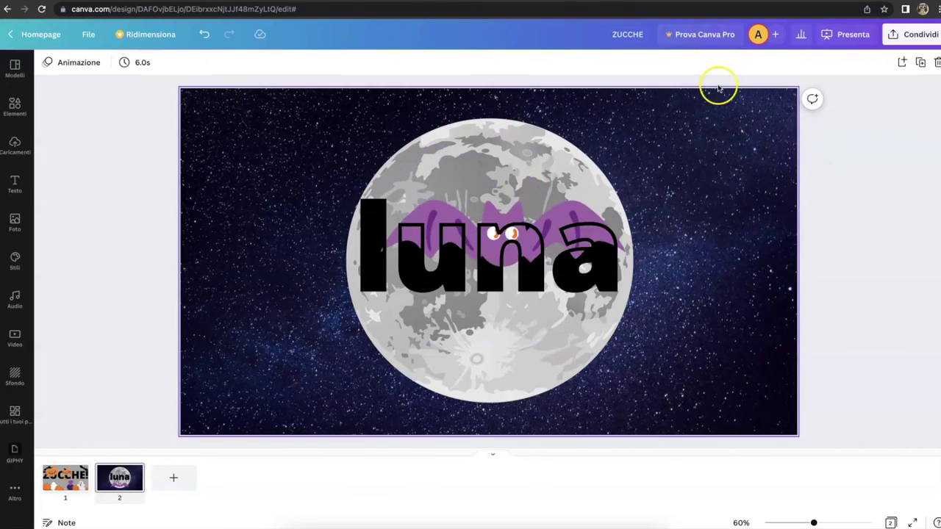